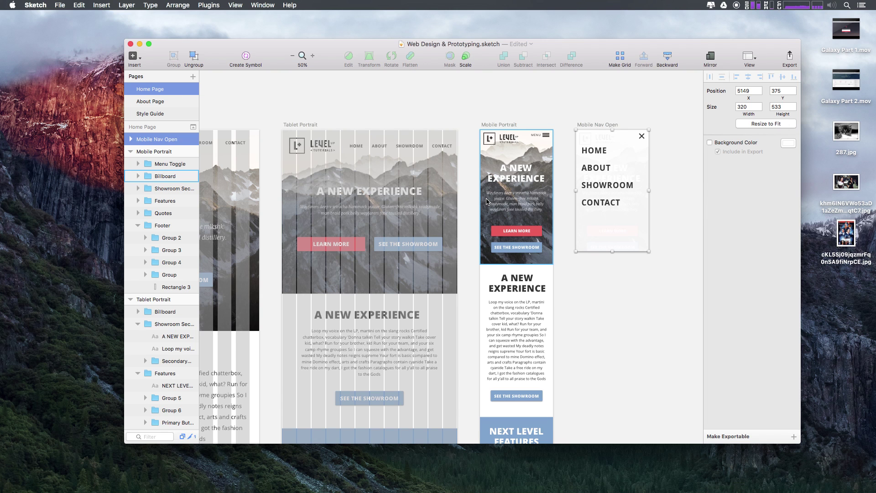
Step: Add a Sketch page named Nav, paste the Mobile Nav Open artboard onto it, then switch to Principle
scroll(487, 201, down, 5)
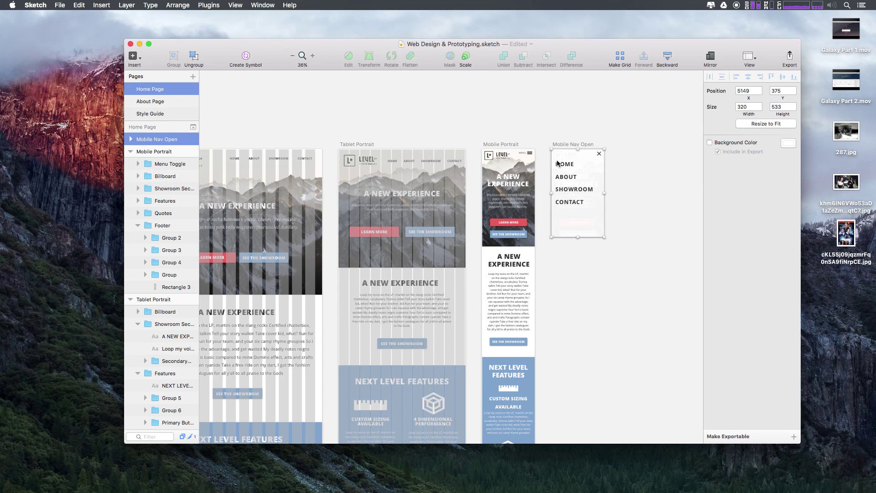
scroll(558, 163, up, 10)
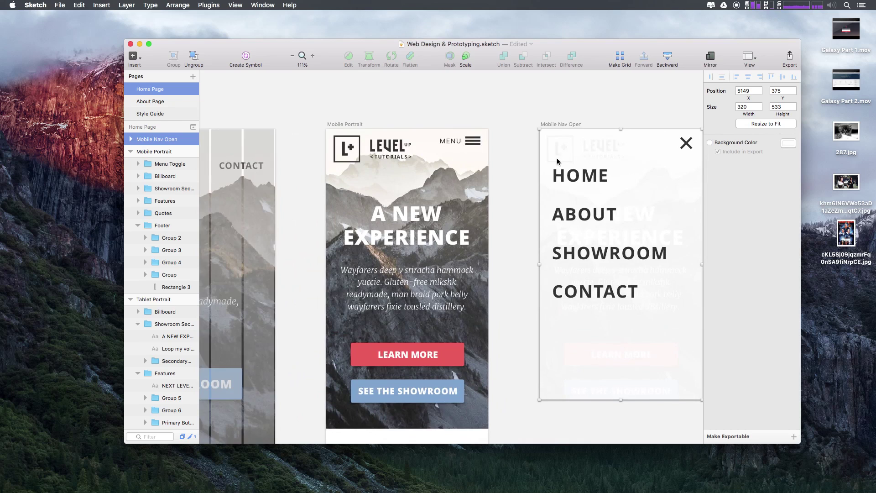
scroll(567, 161, right, 3)
scroll(567, 162, down, 1)
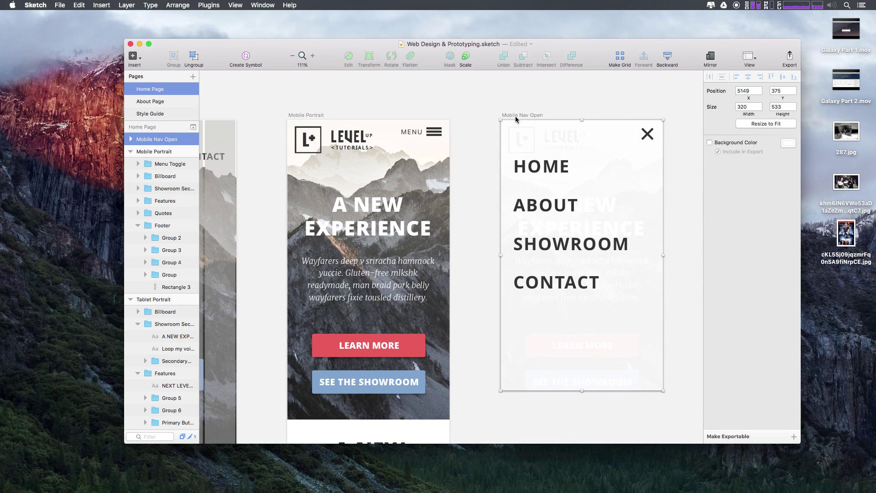
click(192, 77)
text(Nav)
key(Return)
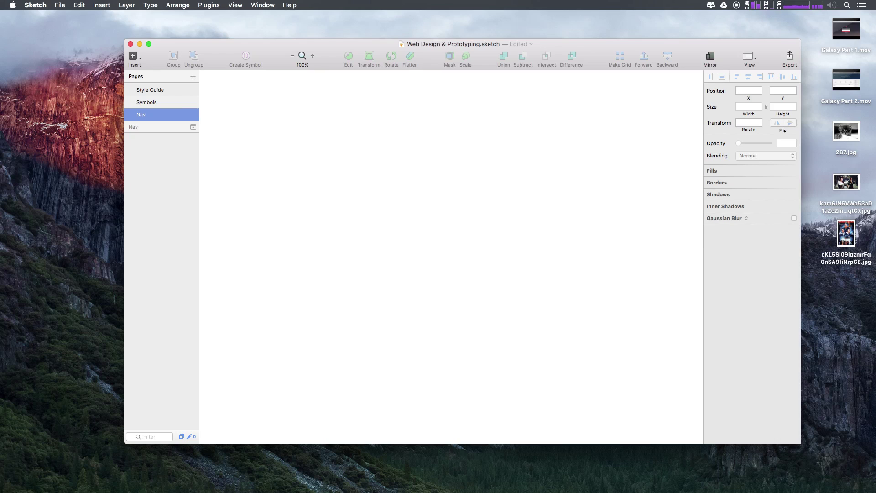
key(super+v)
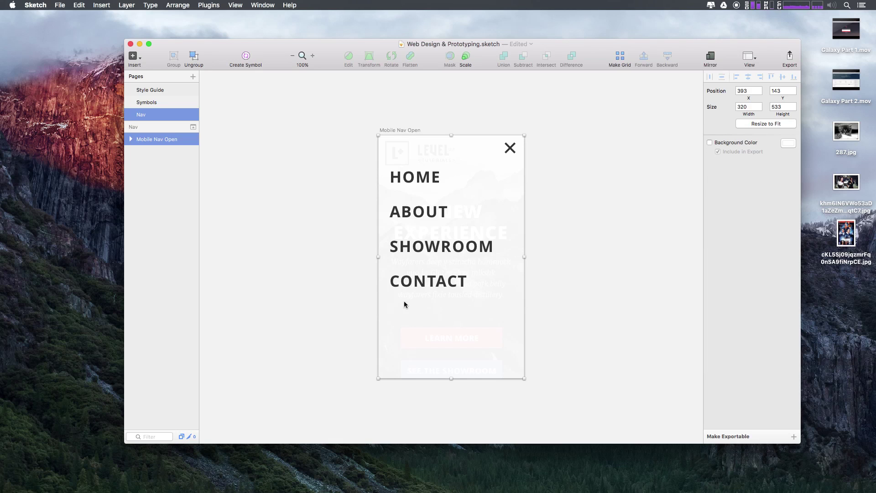
mouse_move(320, 491)
click(364, 479)
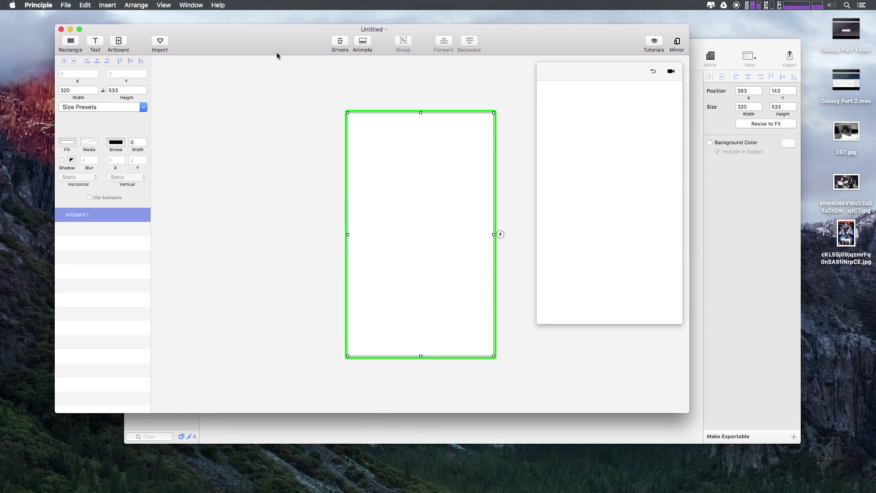
Step: Bring up Principle's import of Web Design & Prototyping.sketch with Scale Assets By left at ×1
click(160, 43)
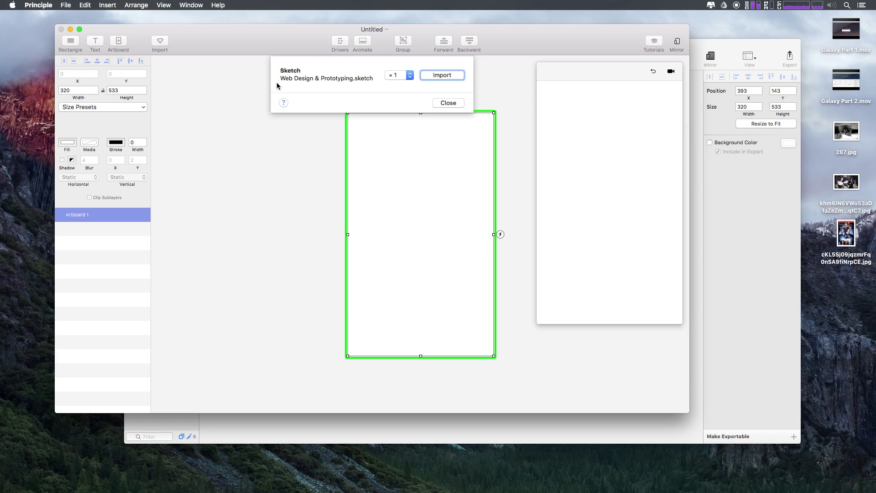
click(405, 75)
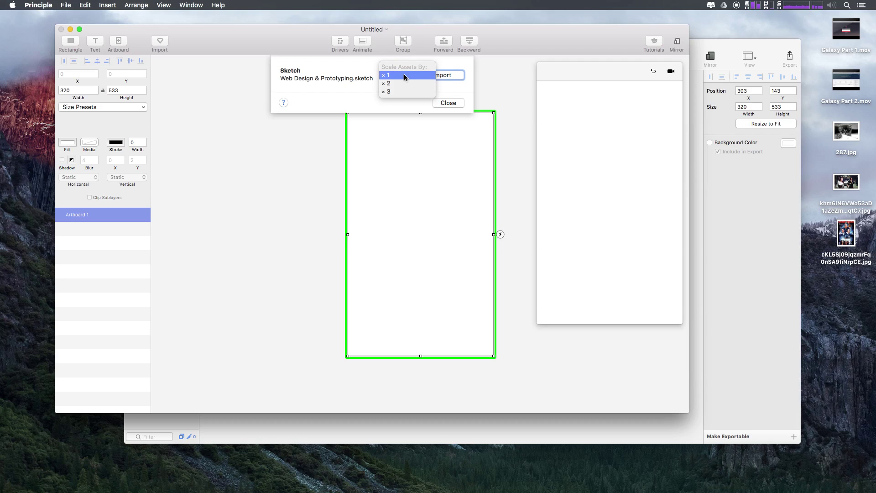
click(341, 60)
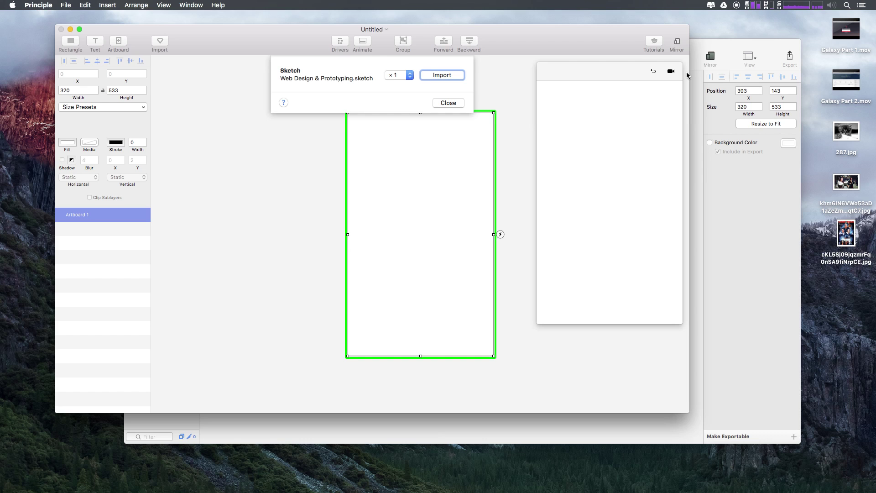
click(698, 61)
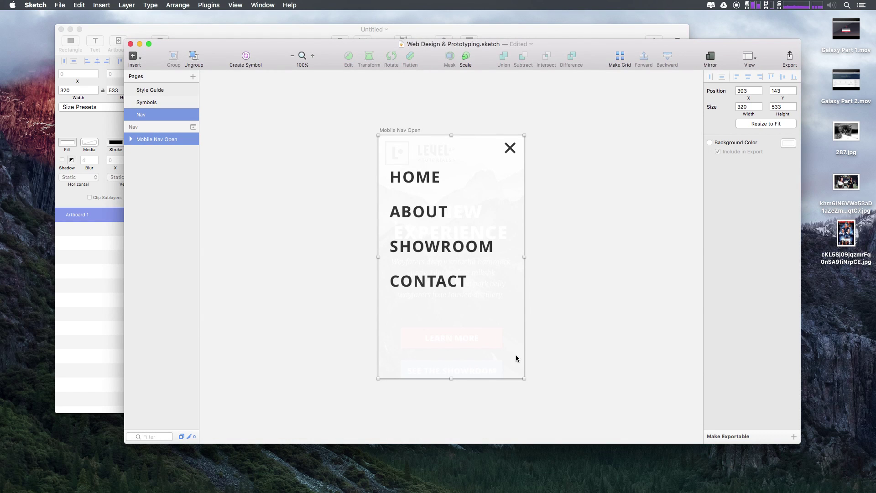
click(557, 31)
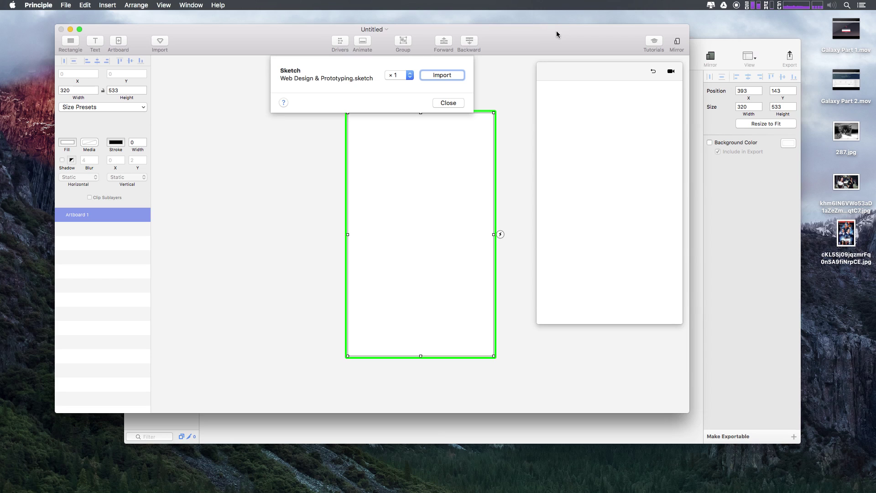
Step: Import the Mobile Nav Open artboard, rearrange the windows, and duplicate it with Cmd+D
click(438, 77)
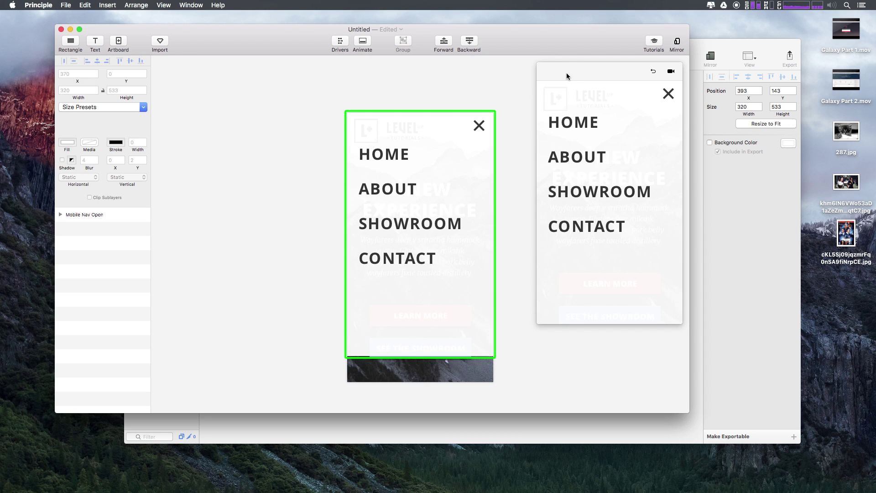
drag(567, 76, 716, 84)
drag(510, 41, 485, 59)
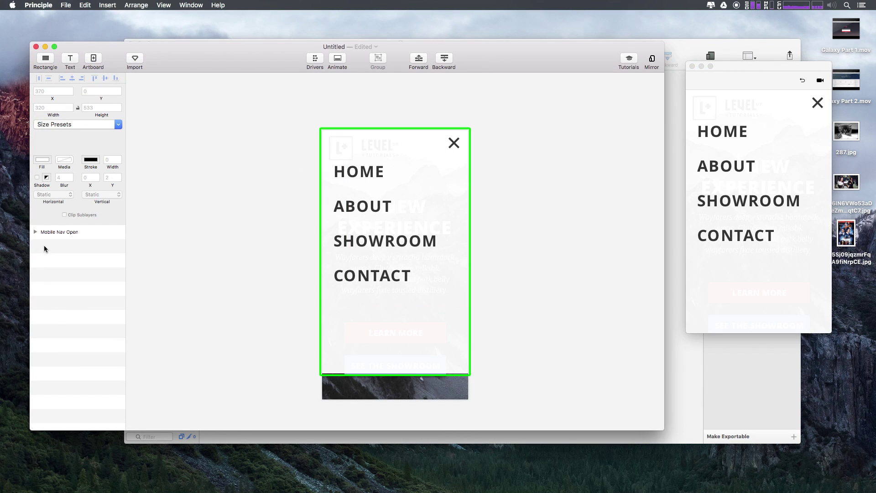
click(55, 233)
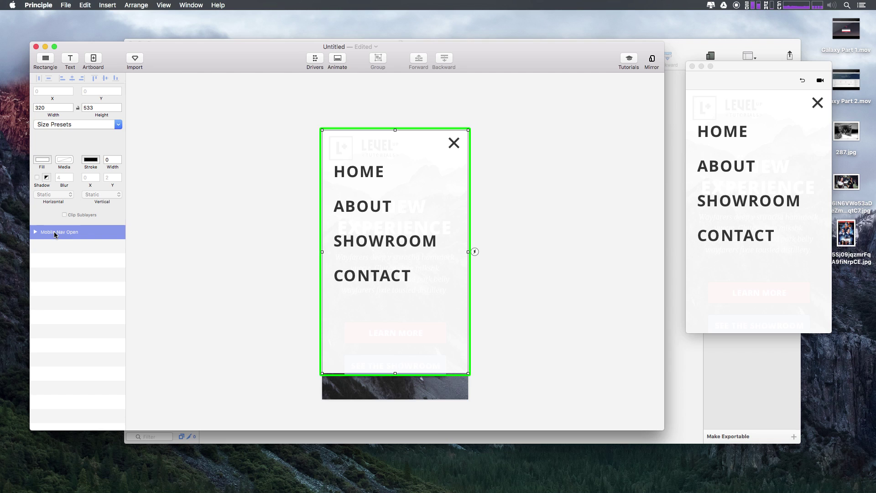
key(super+d)
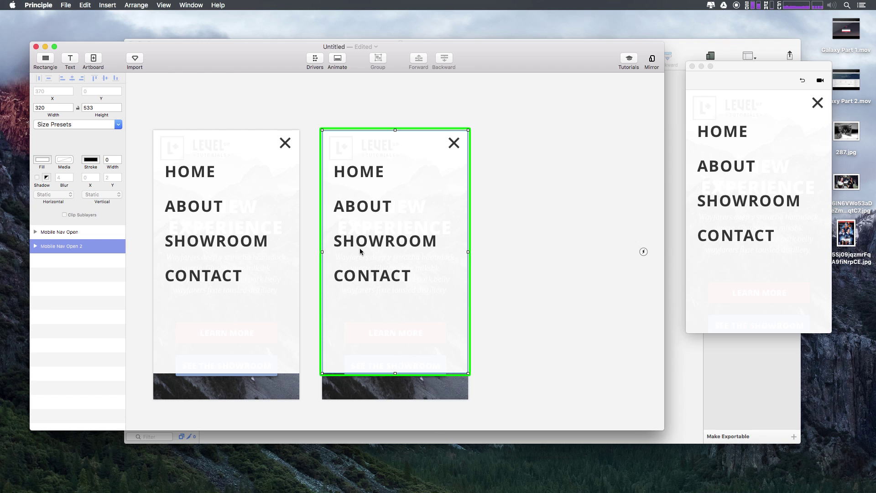
Step: Drag the Nav group past the first artboard's right edge, leaving only the Billboard visible
click(232, 238)
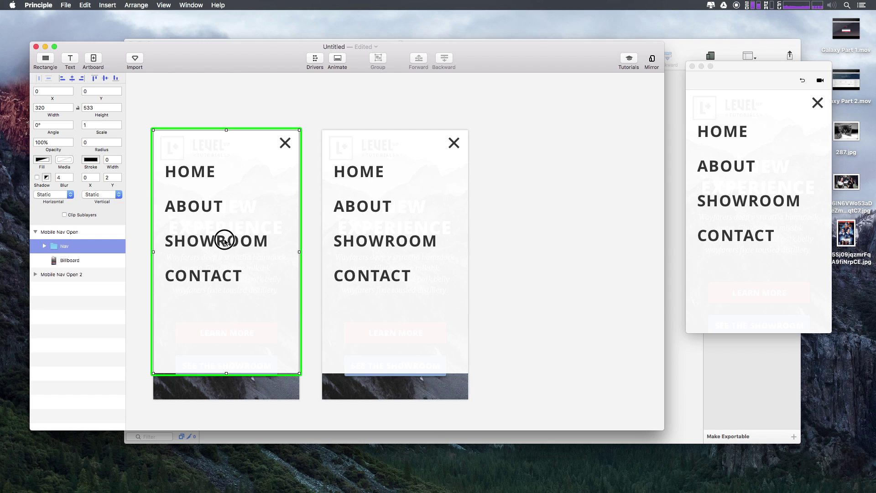
drag(225, 239, 376, 240)
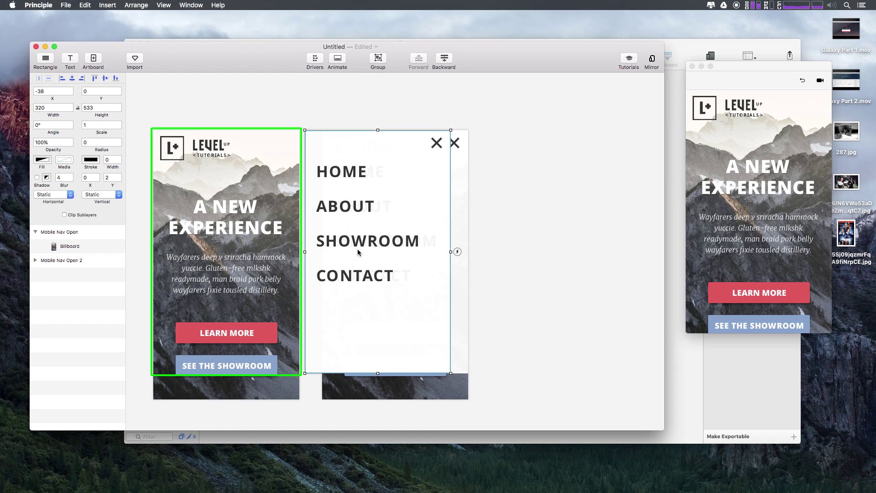
click(215, 204)
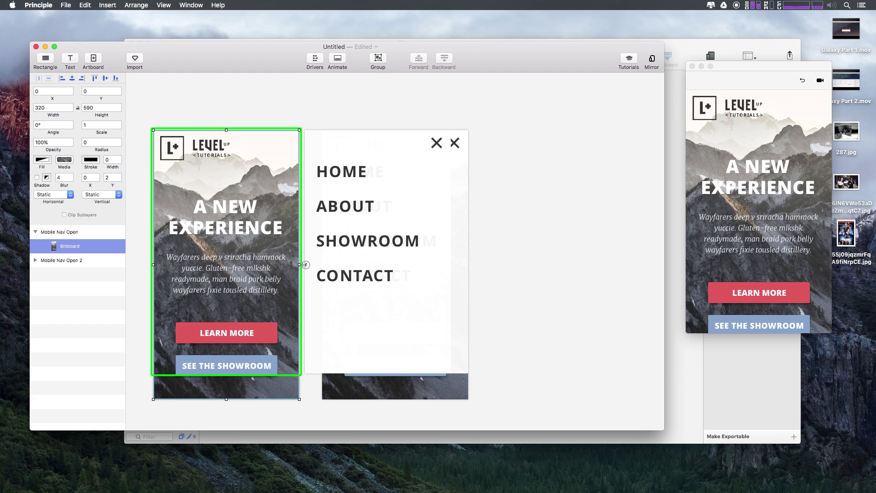
click(57, 231)
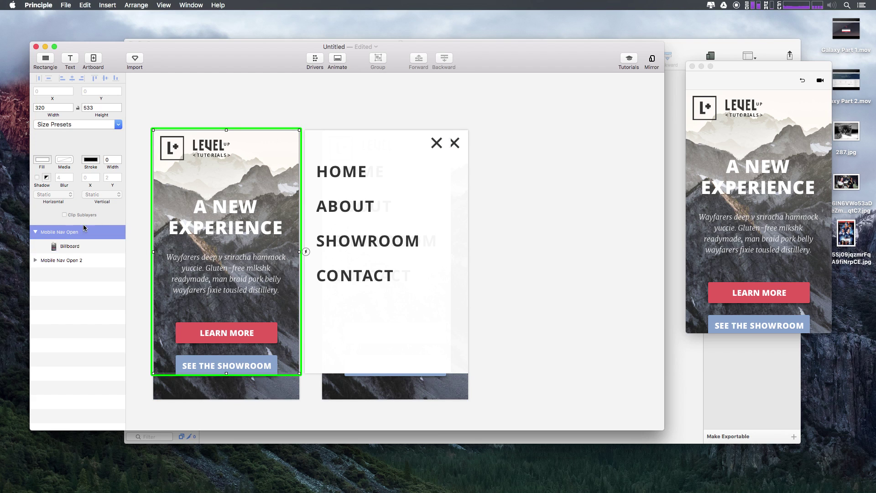
click(67, 247)
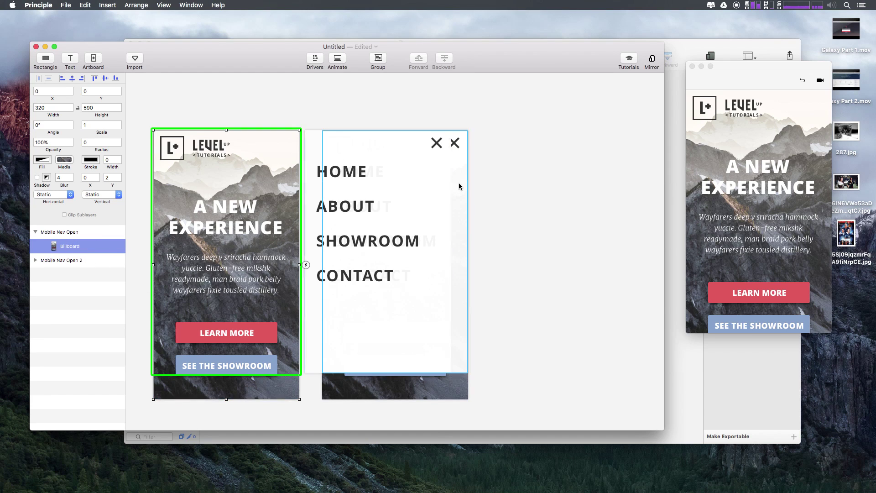
click(57, 232)
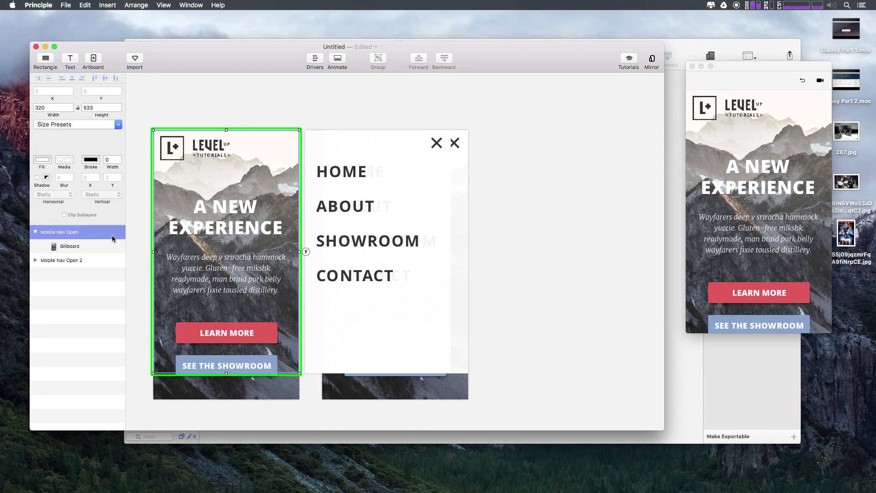
Step: Link Mobile Nav Open to Mobile Nav Open 2 with a Tap trigger and preview it
mouse_move(306, 251)
mouse_down()
mouse_move(323, 254)
mouse_move(309, 255)
mouse_up()
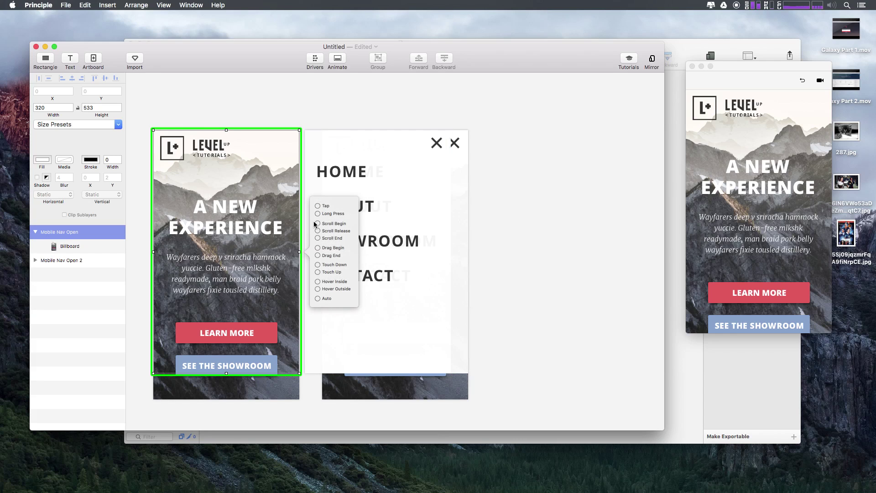
drag(318, 206, 392, 258)
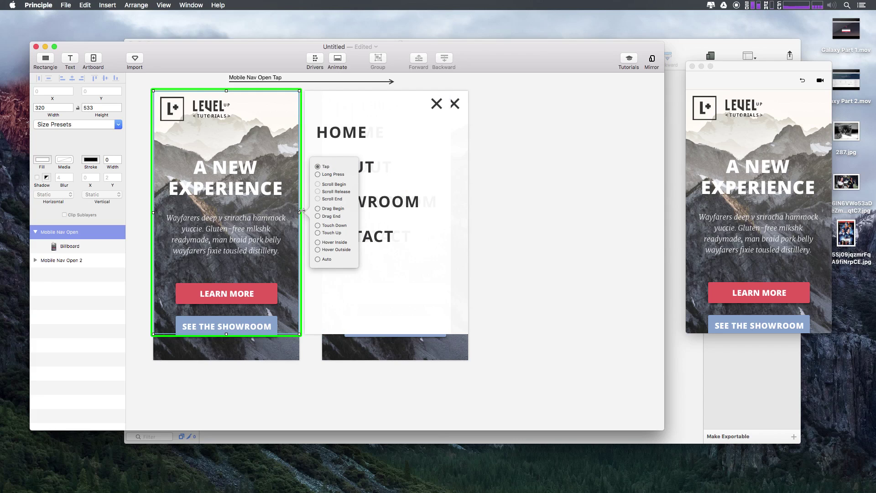
click(727, 175)
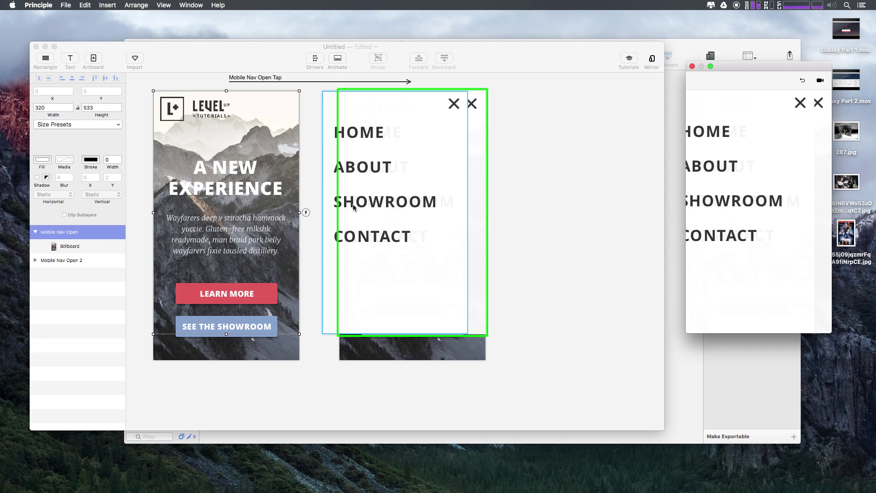
Step: Slide the Nav 2 group left and delete the extra Mobile Nav Open 3 artboard
scroll(331, 205, left, 5)
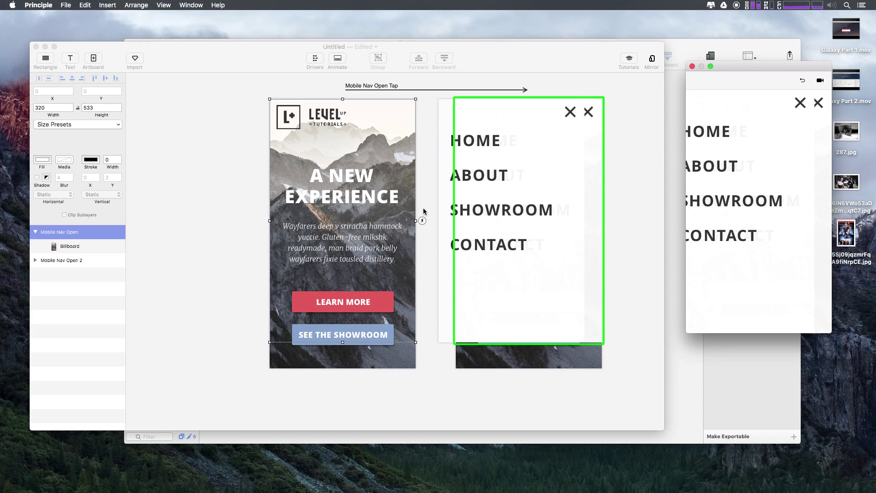
mouse_move(452, 208)
mouse_down()
mouse_move(353, 204)
mouse_move(443, 218)
mouse_up()
key(super+d)
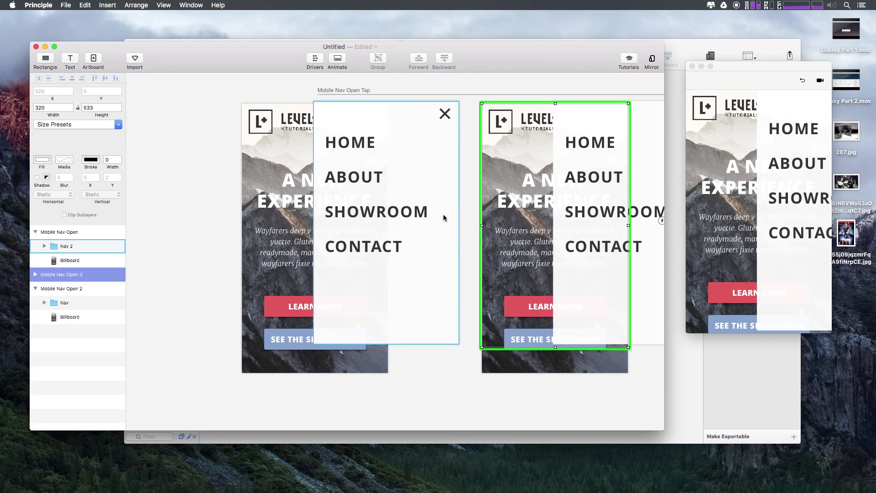
key(Delete)
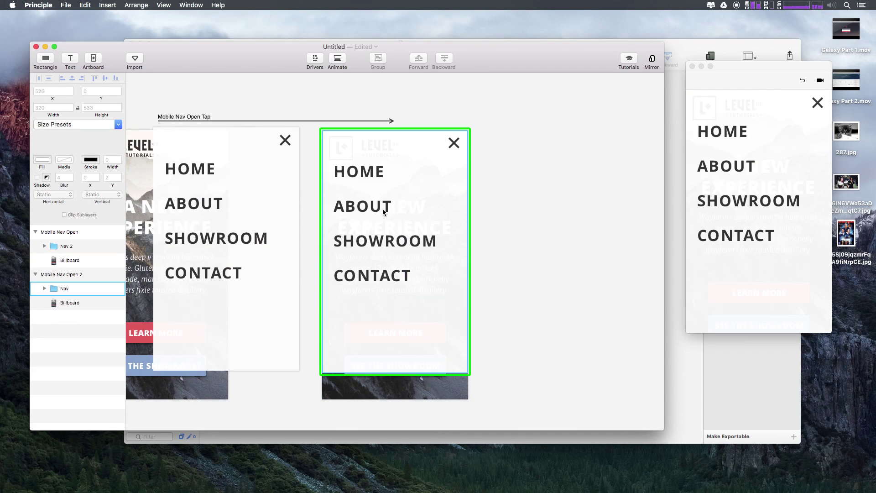
Step: Undo the accidental shift of the second artboard's contents and place Nav 2 at X 320, Y 0
drag(206, 210, 226, 218)
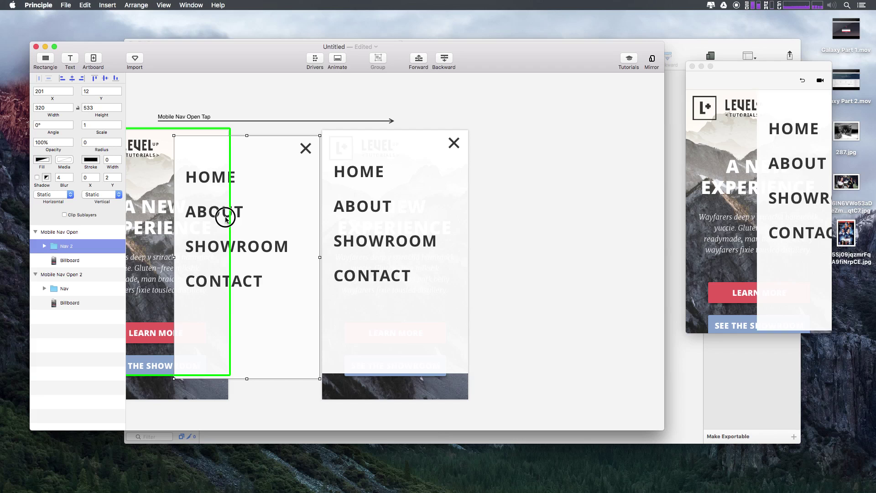
click(499, 179)
drag(381, 239, 402, 239)
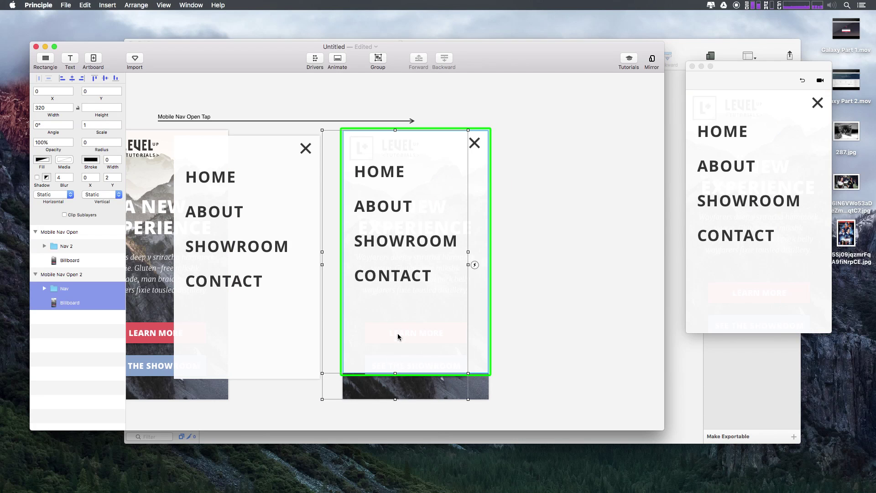
drag(393, 340, 458, 342)
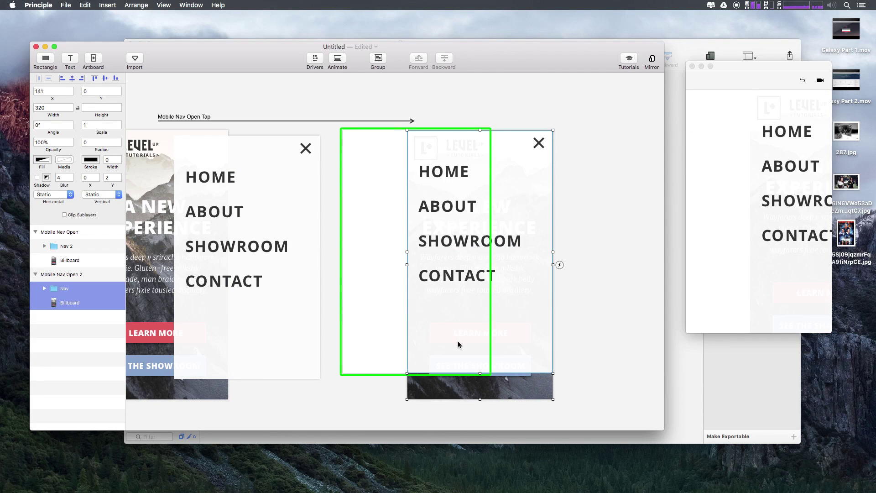
key(super+z)
key(super+z)
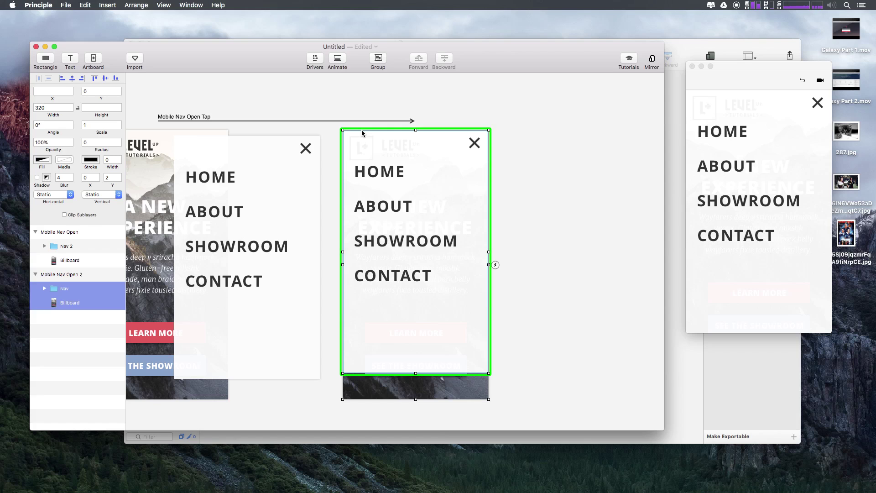
drag(362, 128, 447, 133)
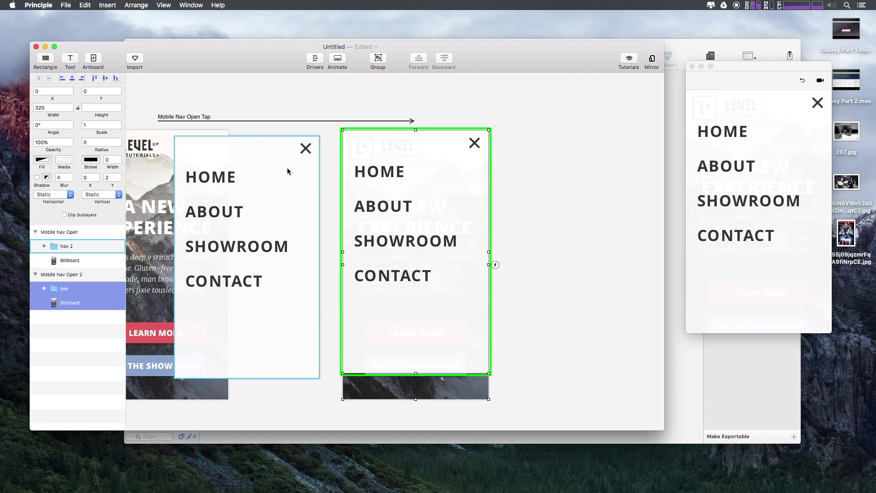
drag(275, 186, 298, 196)
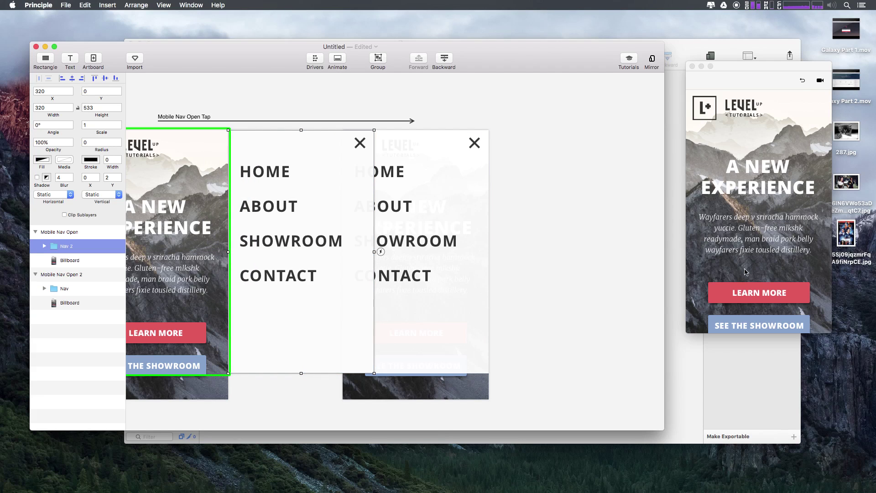
Step: Select the second artboard's Nav group and move Mobile Nav Open 2 further right
click(552, 242)
click(445, 149)
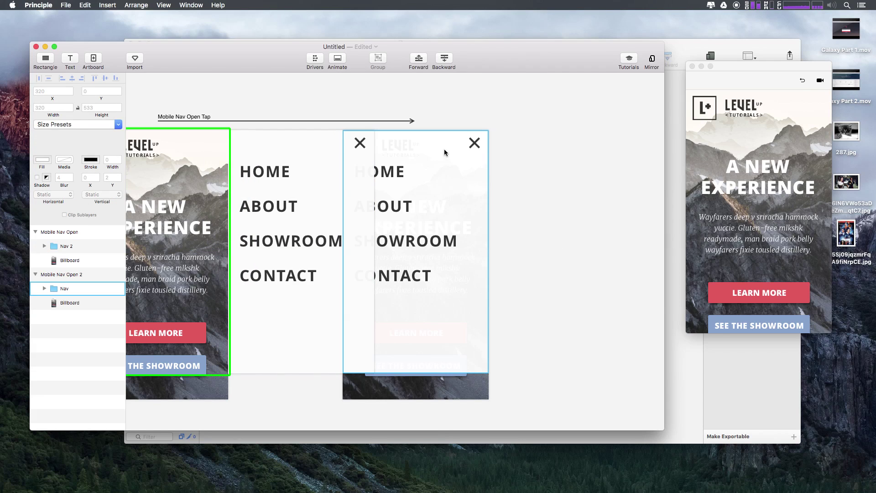
click(613, 177)
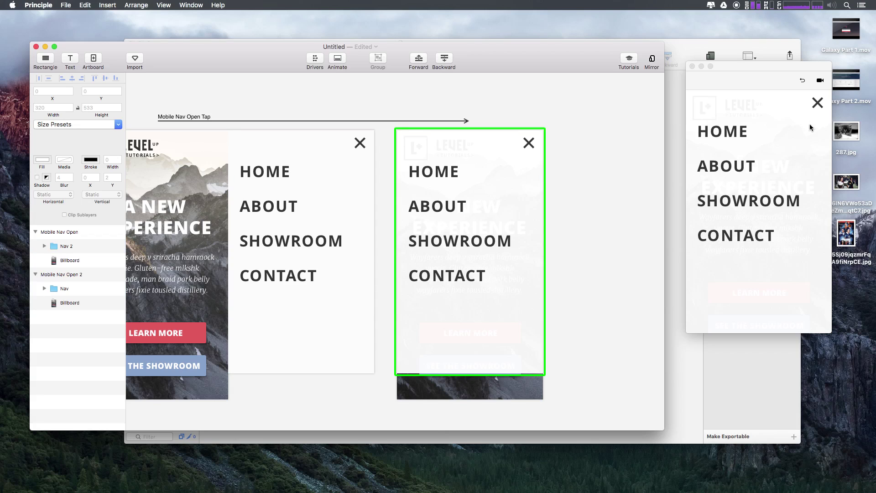
Step: Tap the preview to check the menu opens, then rewind it to the home screen
click(779, 90)
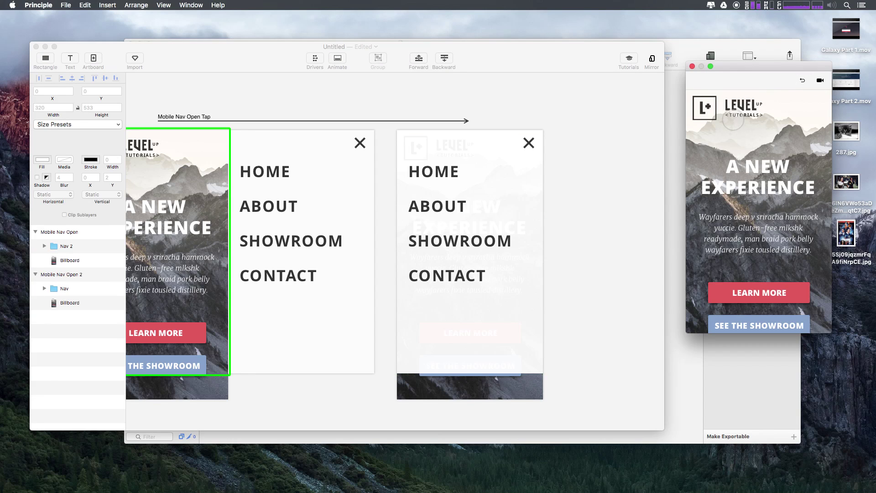
click(771, 93)
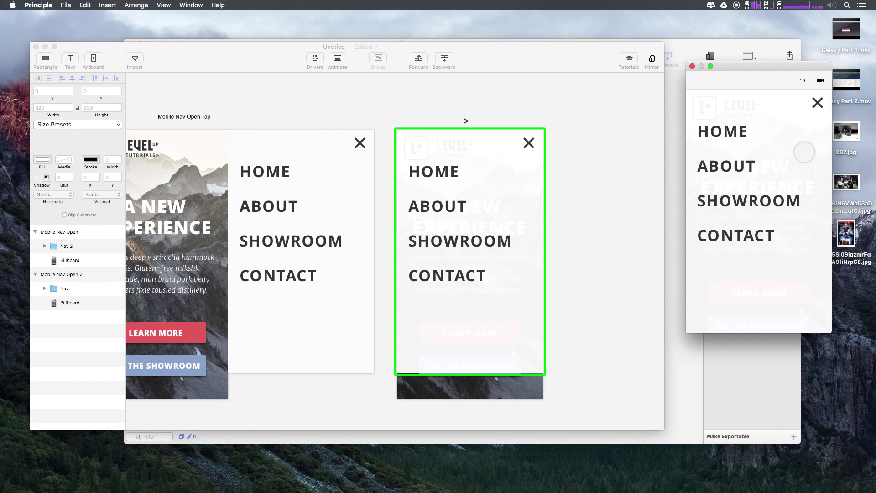
click(803, 79)
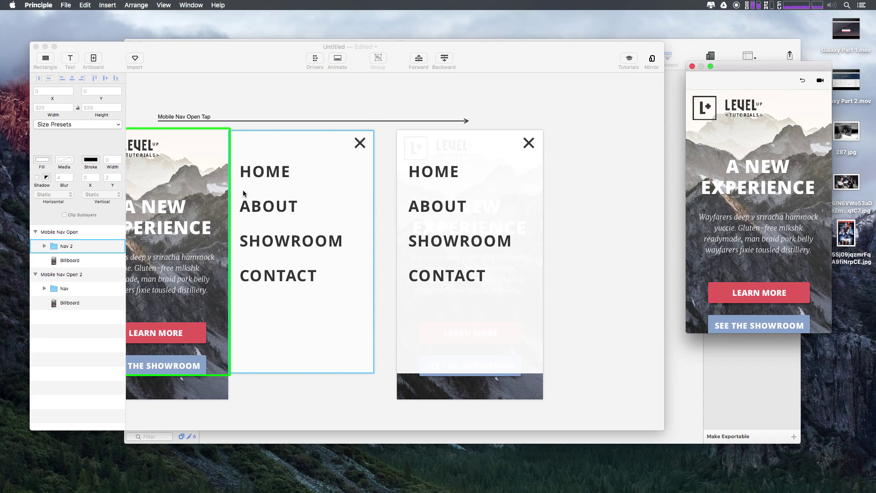
scroll(243, 190, left, 5)
scroll(356, 149, down, 2)
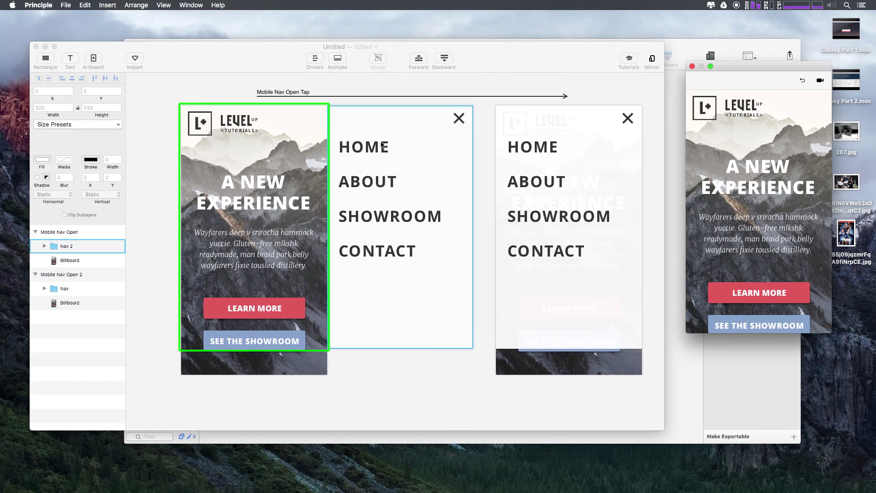
scroll(353, 230, up, 3)
scroll(338, 160, down, 4)
scroll(338, 160, left, 1)
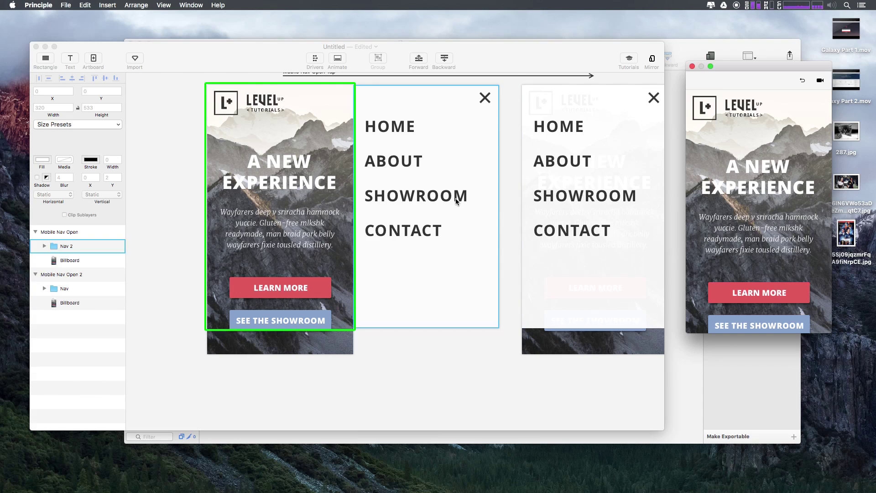
click(533, 212)
scroll(532, 214, up, 1)
scroll(533, 213, left, 1)
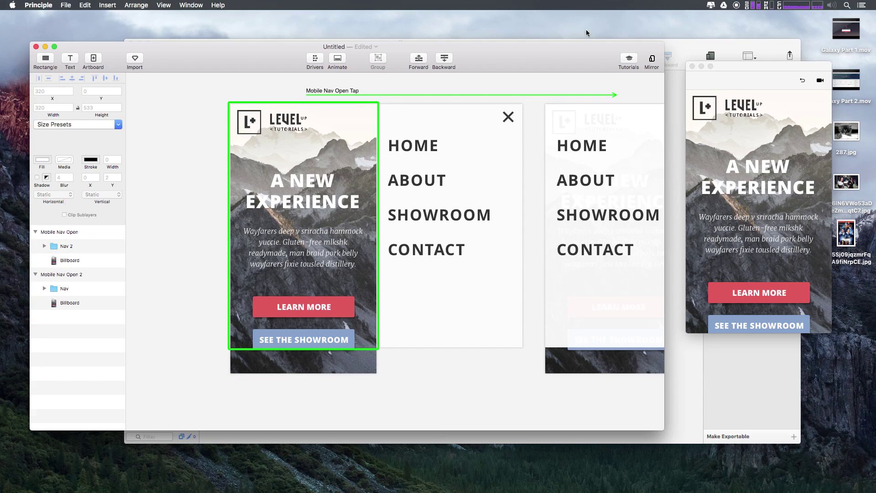
click(806, 81)
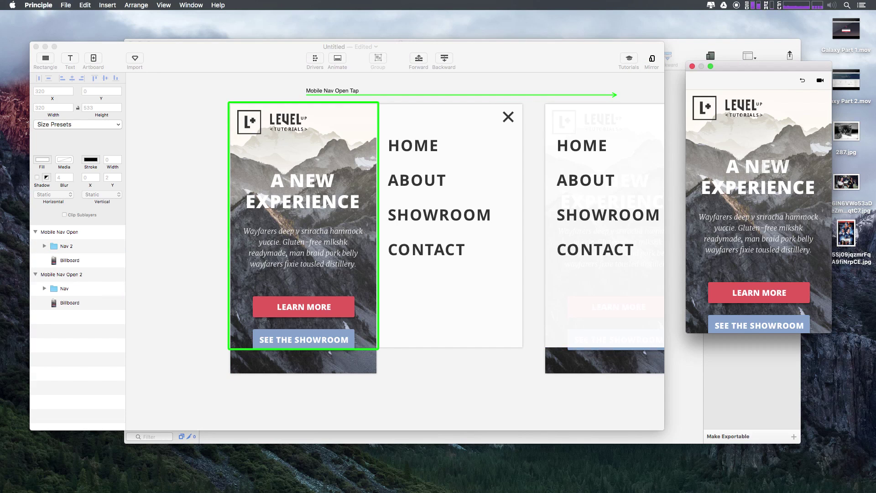
click(778, 166)
click(803, 82)
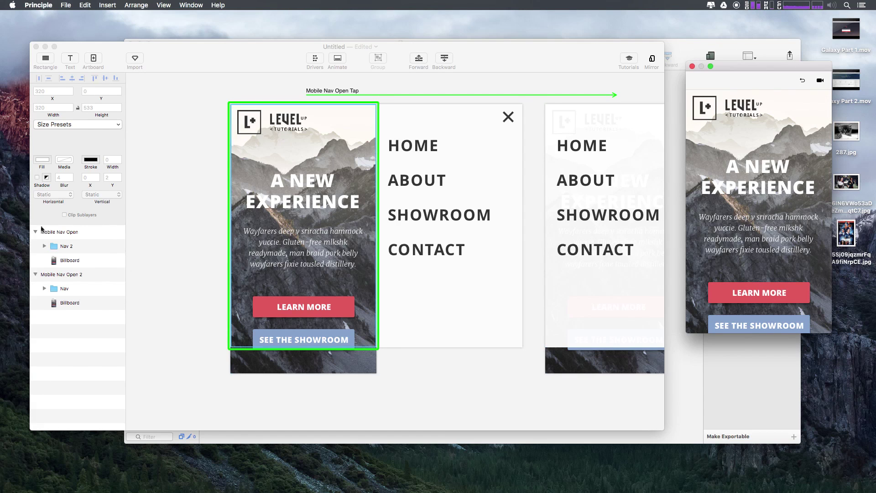
click(62, 274)
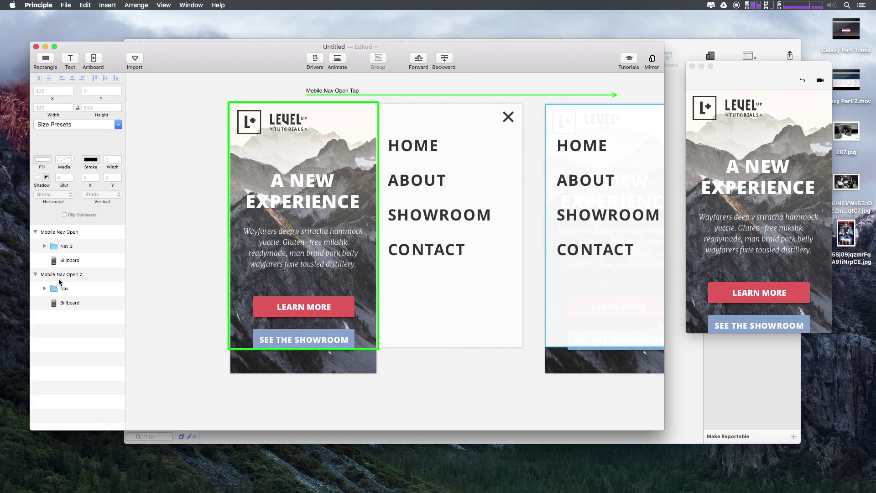
click(64, 247)
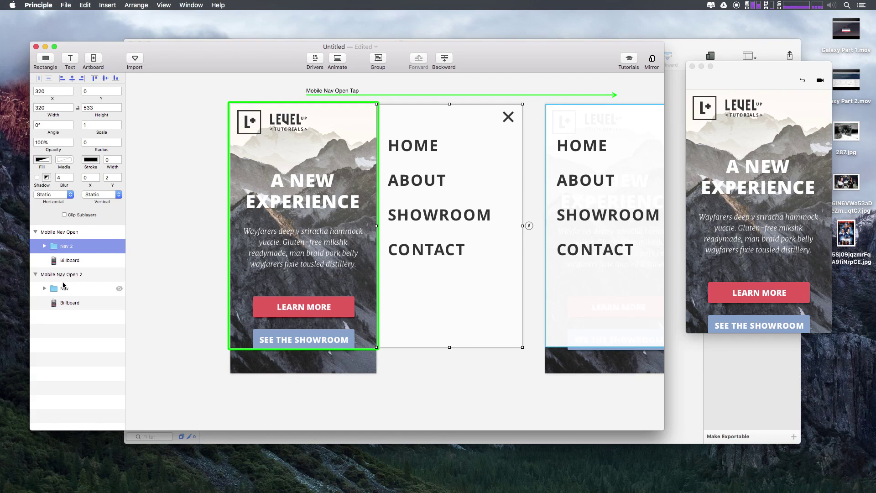
Step: Inspect Nav 2's Hamburger 2 contents, then rename the Nav 2 layer to Nav
click(45, 246)
click(53, 260)
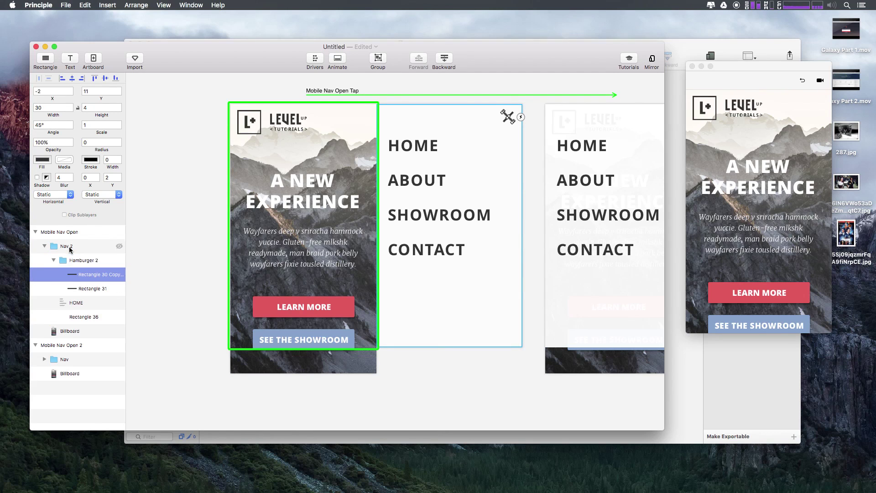
click(53, 260)
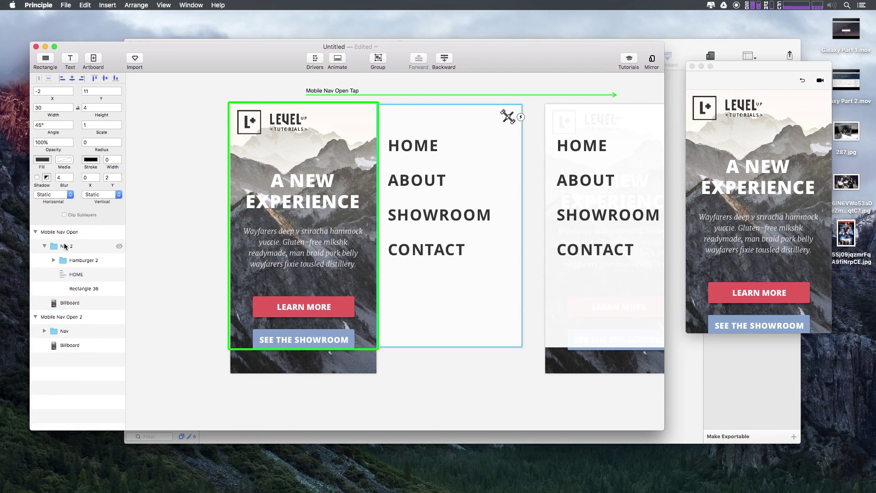
click(44, 246)
double_click(63, 246)
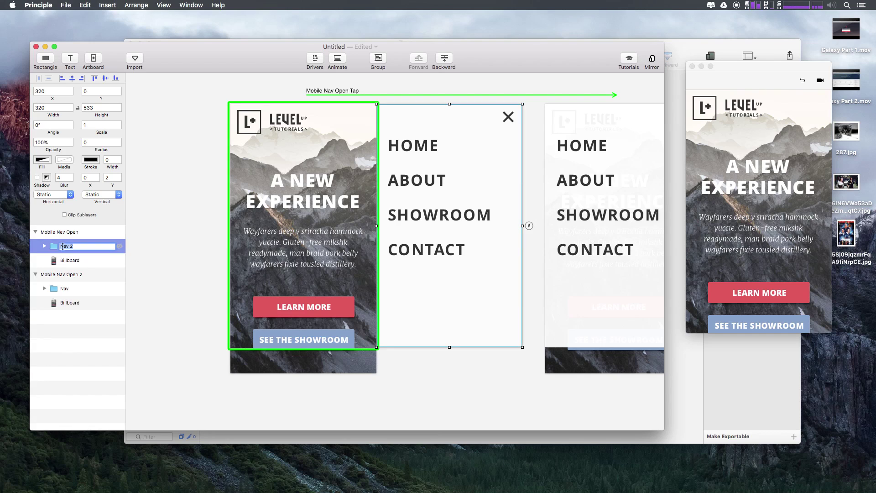
text(Nav)
key(Return)
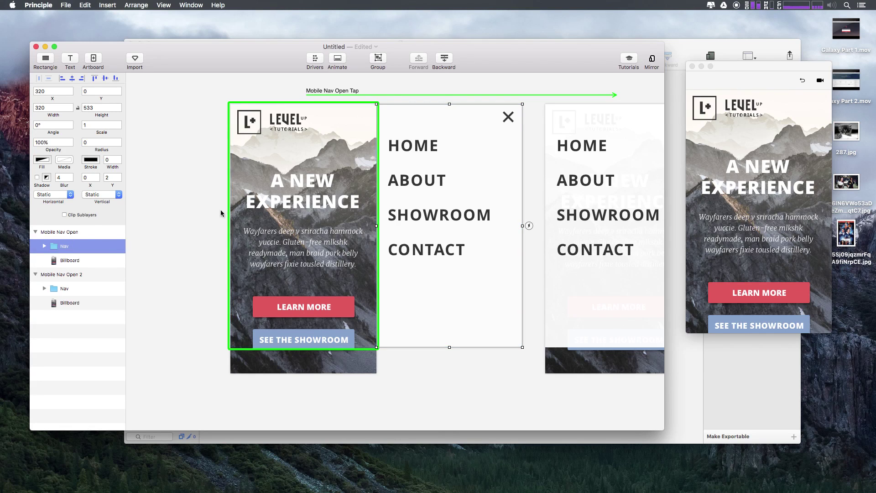
click(796, 86)
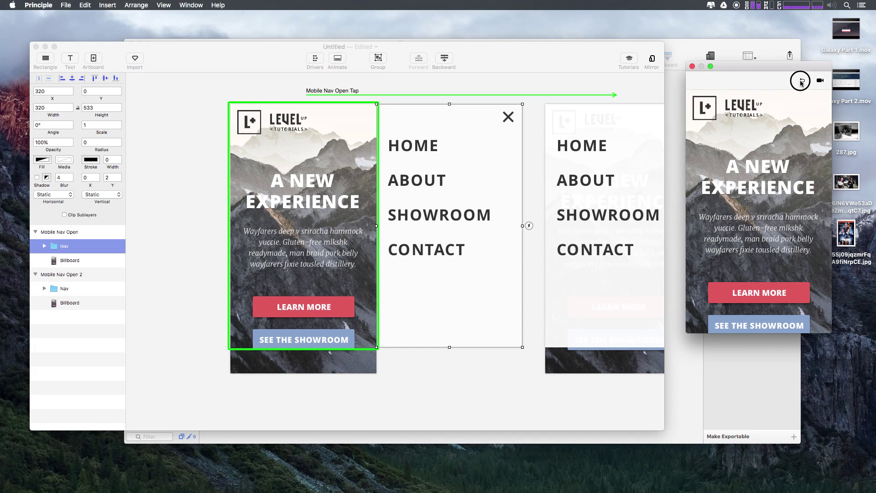
click(794, 152)
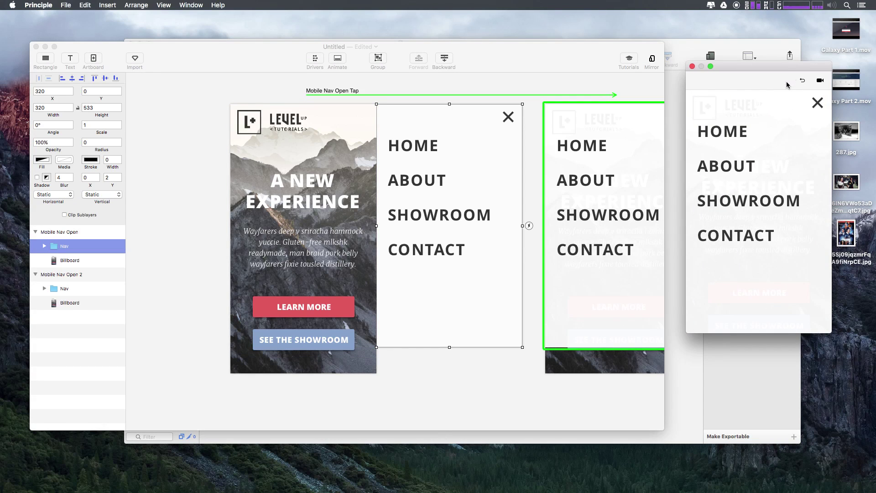
click(802, 81)
click(756, 154)
click(802, 80)
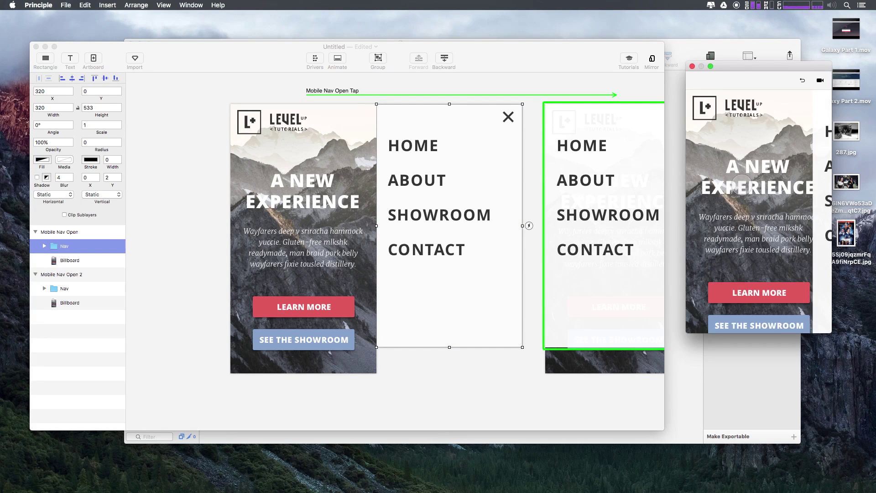
click(803, 80)
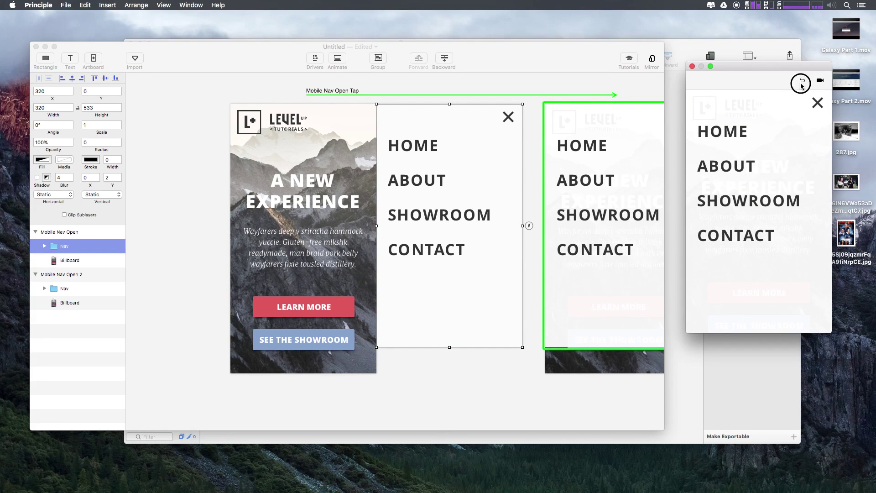
click(802, 80)
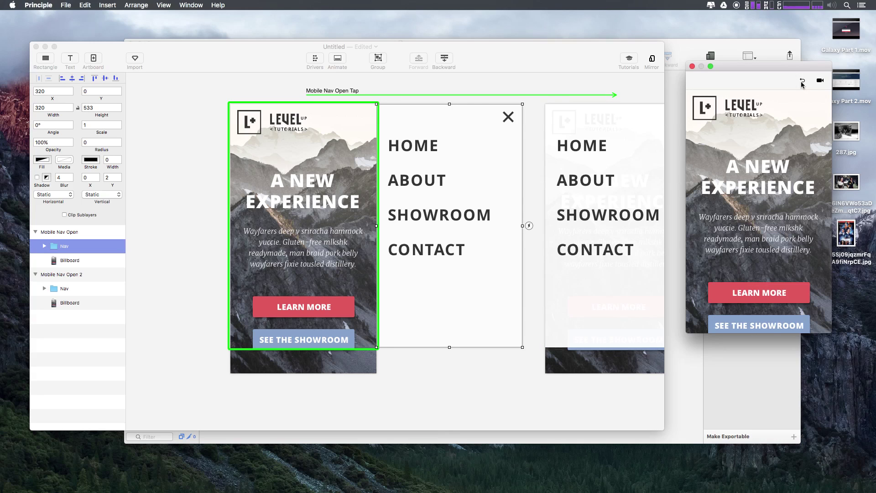
click(64, 247)
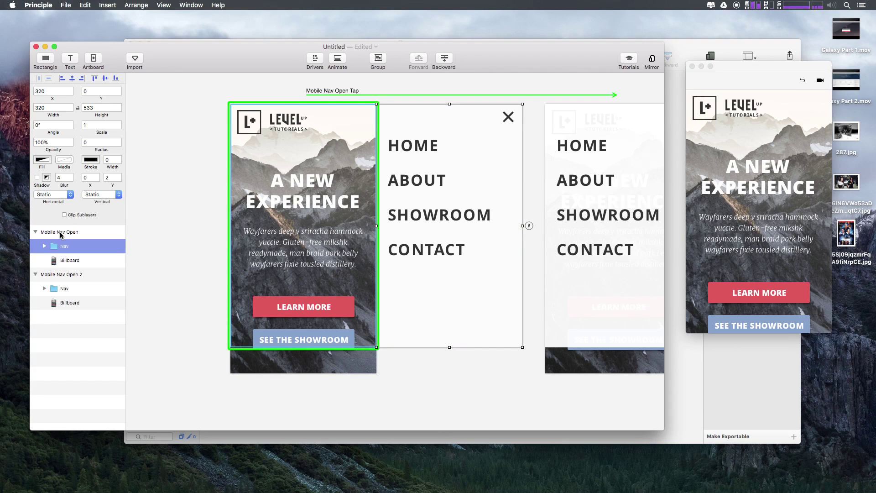